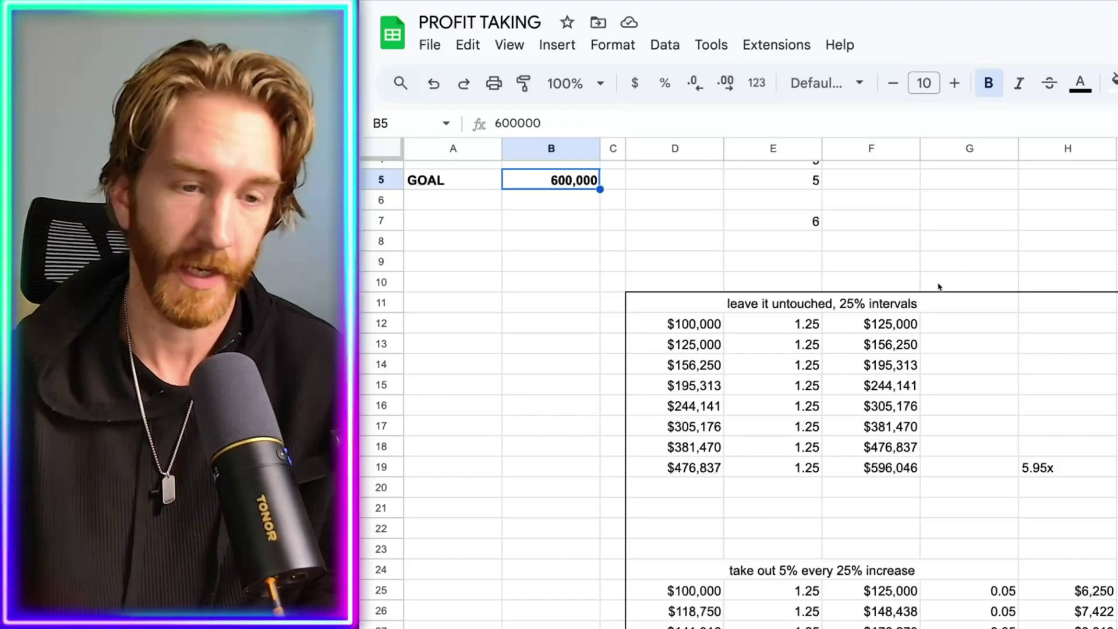
Examine the starting and final values of the untouched 25% interval table and the table taking out 5% every 25% increase.
scroll(944, 286, "down", 3)
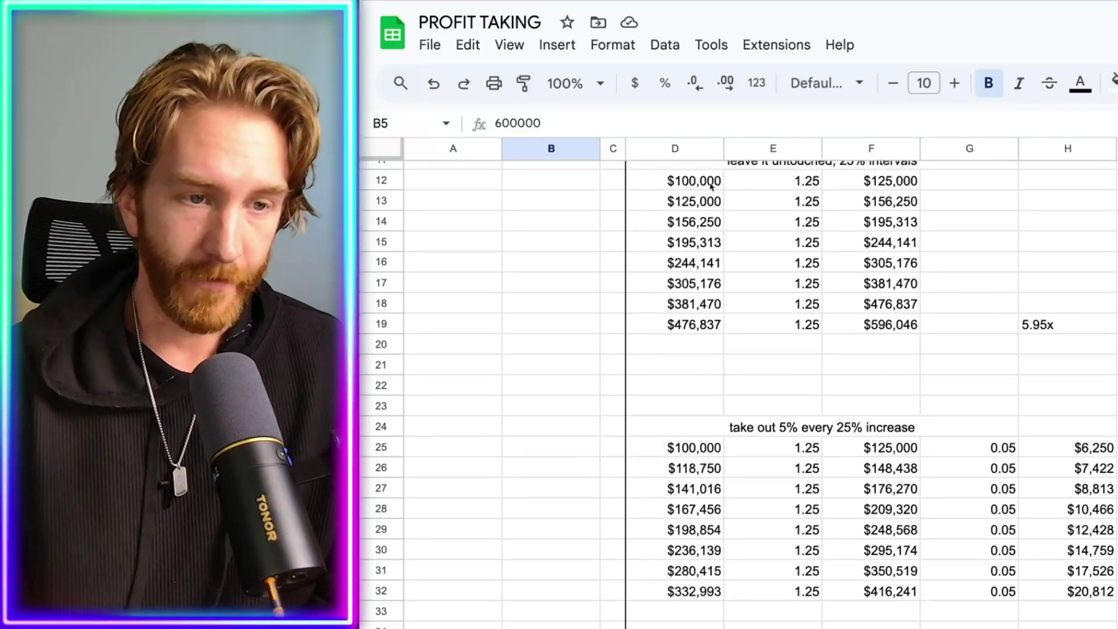
left_click(710, 185)
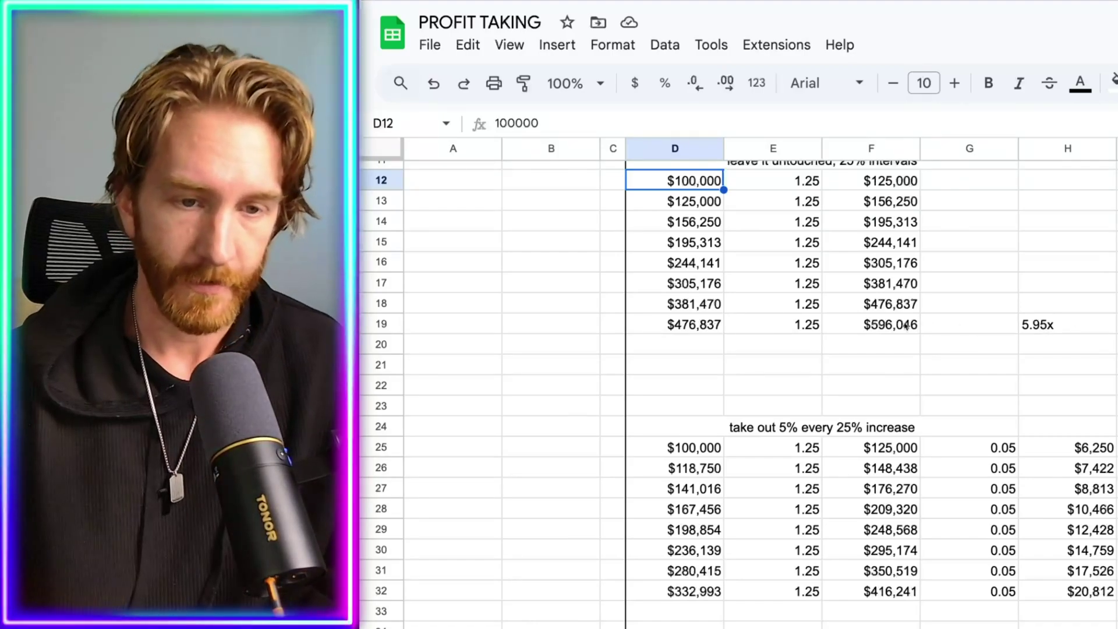
left_click(906, 325)
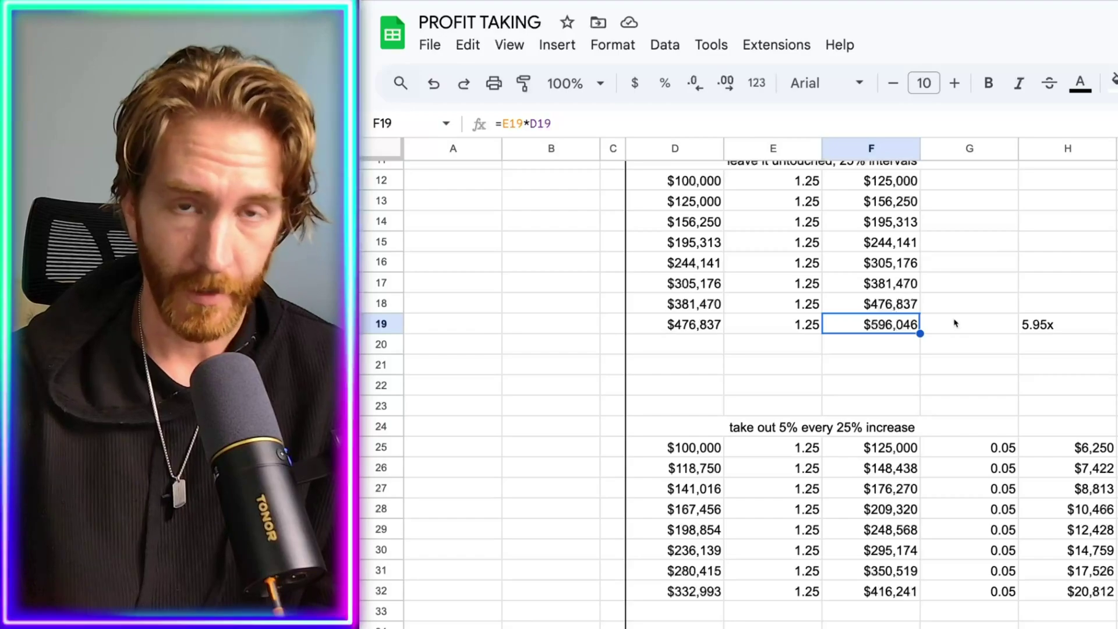
scroll(955, 323, "down", 2)
left_click(701, 353)
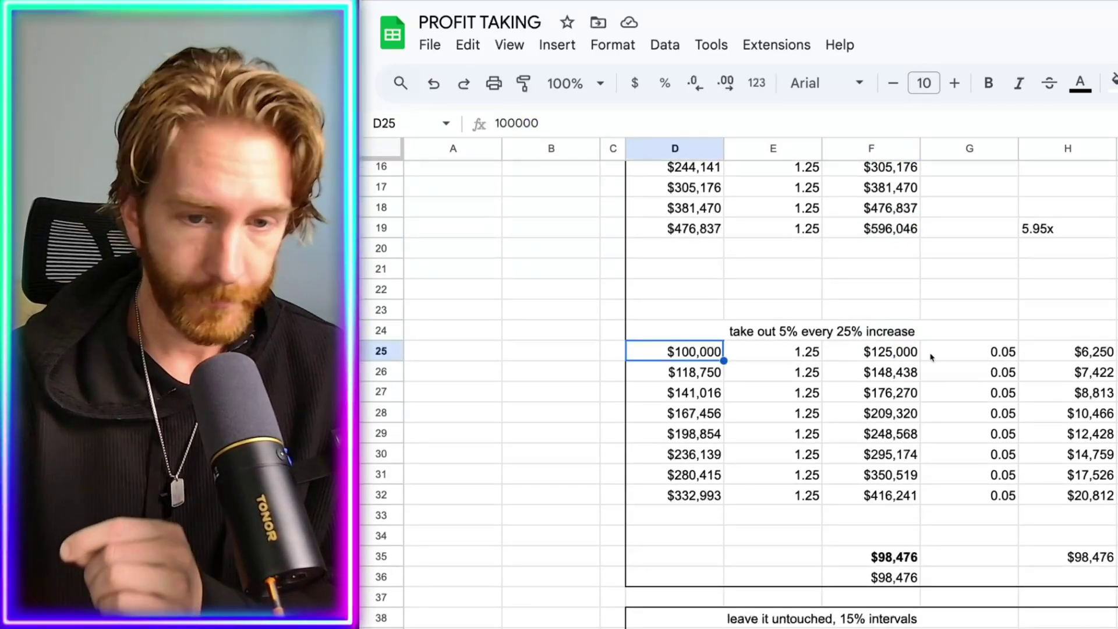
left_click(970, 356)
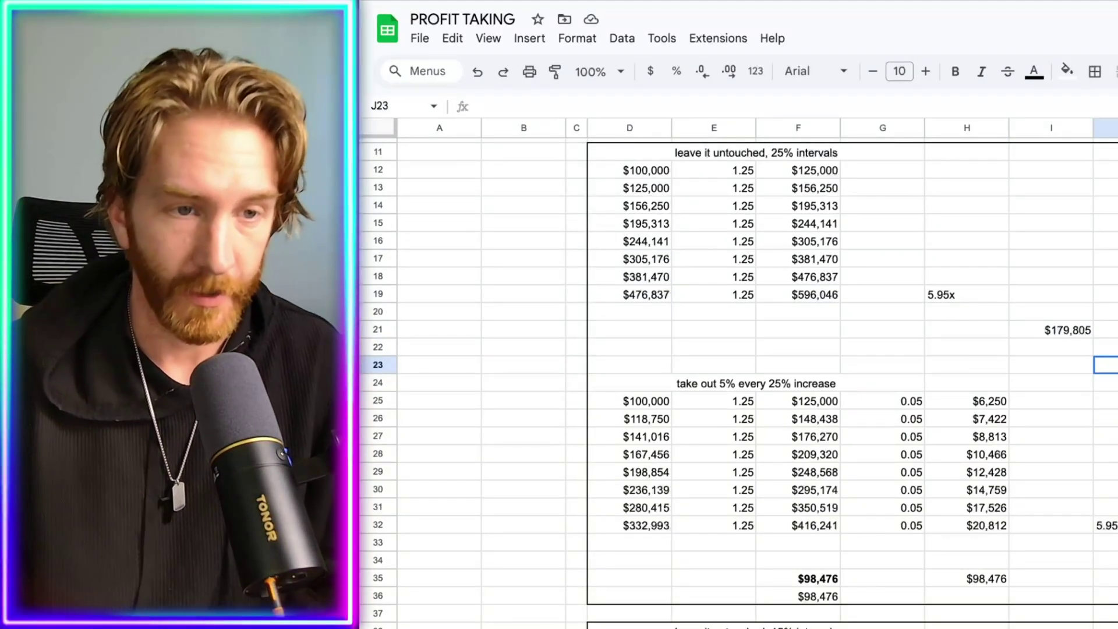
left_click(651, 173)
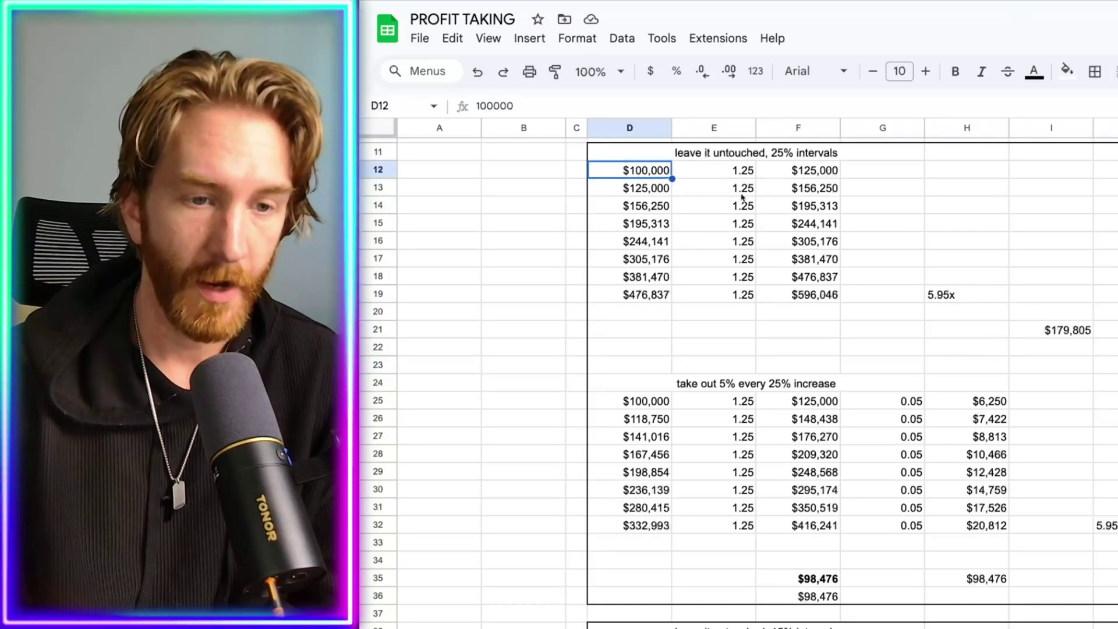
left_click(823, 300)
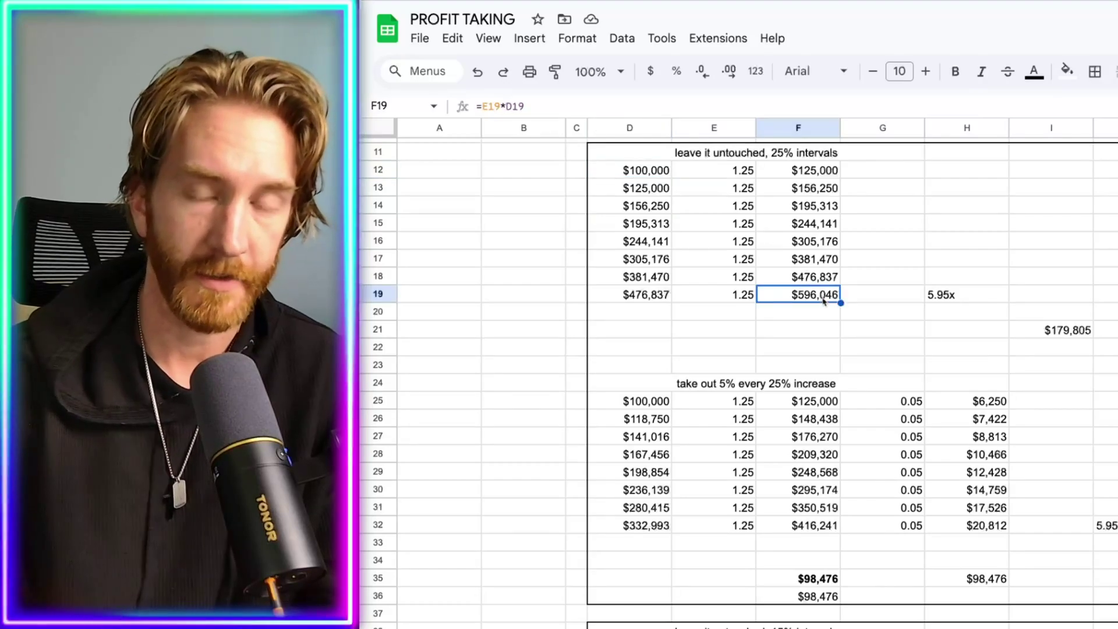
left_click(661, 402)
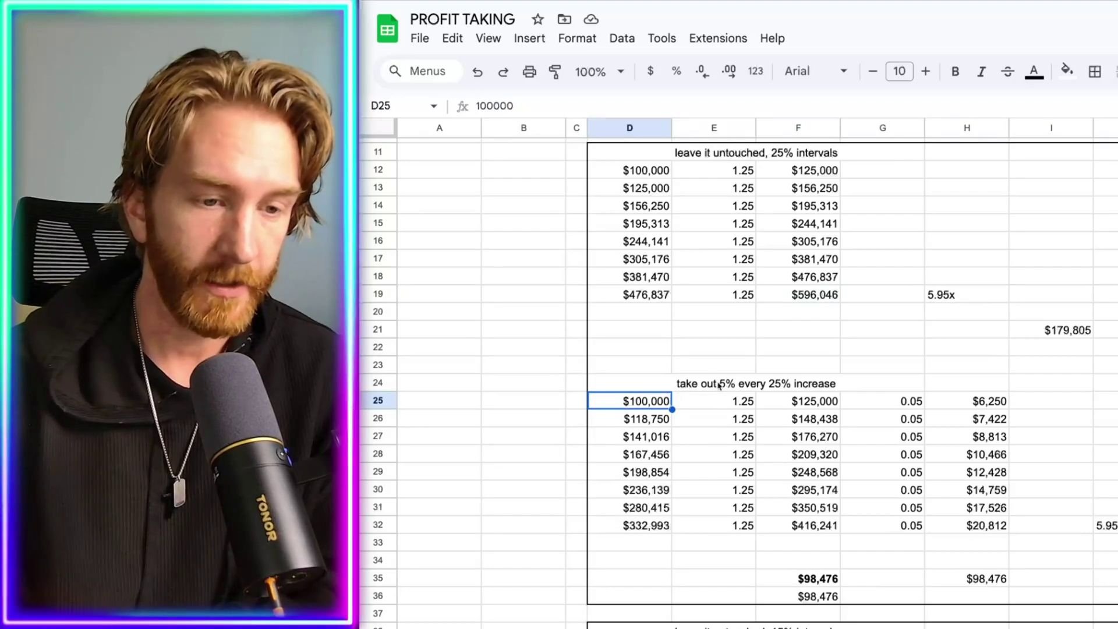
left_click(715, 385)
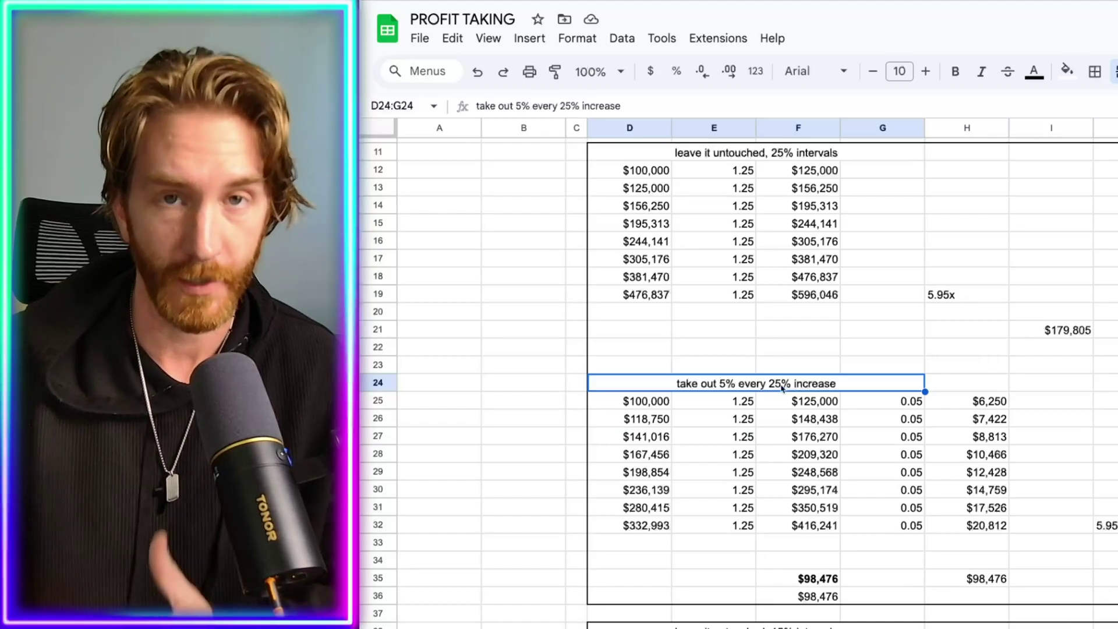
Compare the first interval and final value of both 25% tables, including the 5% withdrawal and the next starting balance.
left_click(660, 174)
left_click(815, 171)
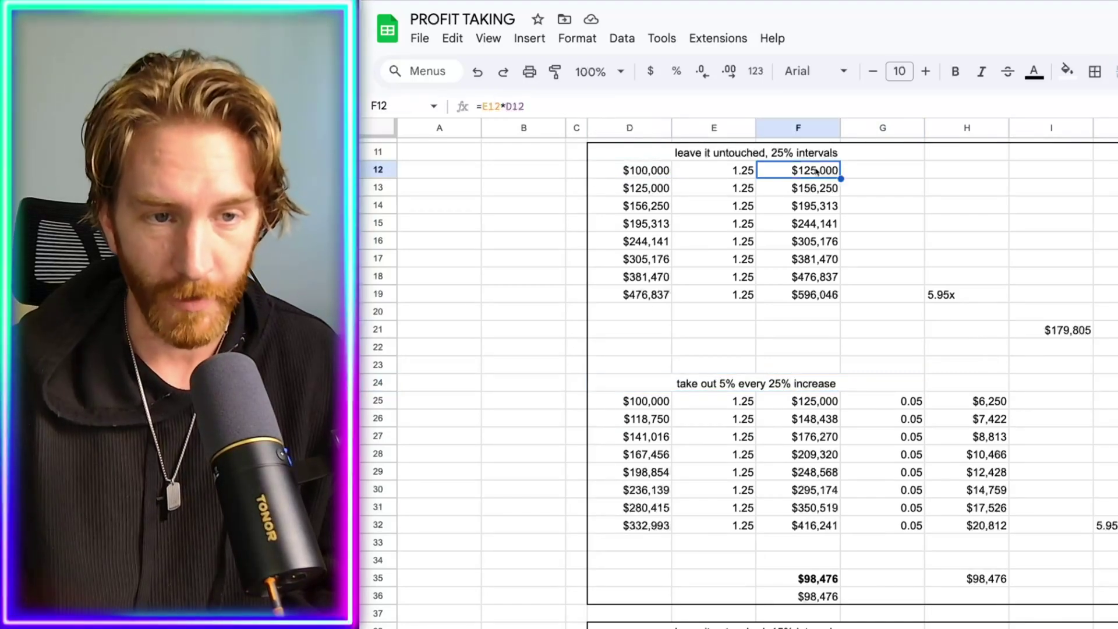
left_click(646, 407)
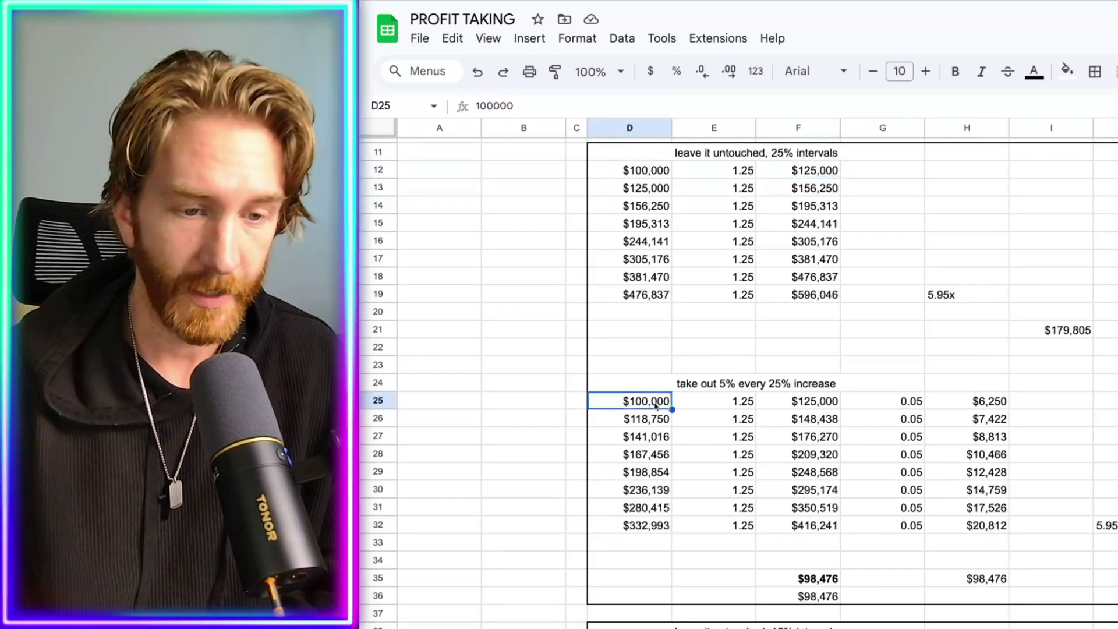
left_click(821, 406)
left_click(903, 403)
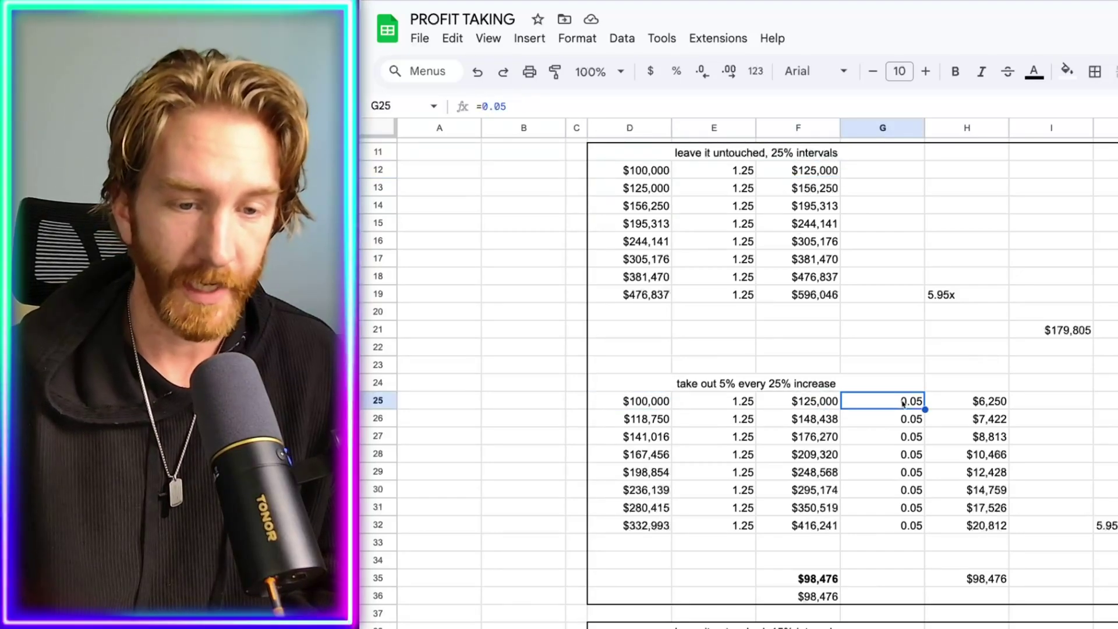
left_click(988, 407)
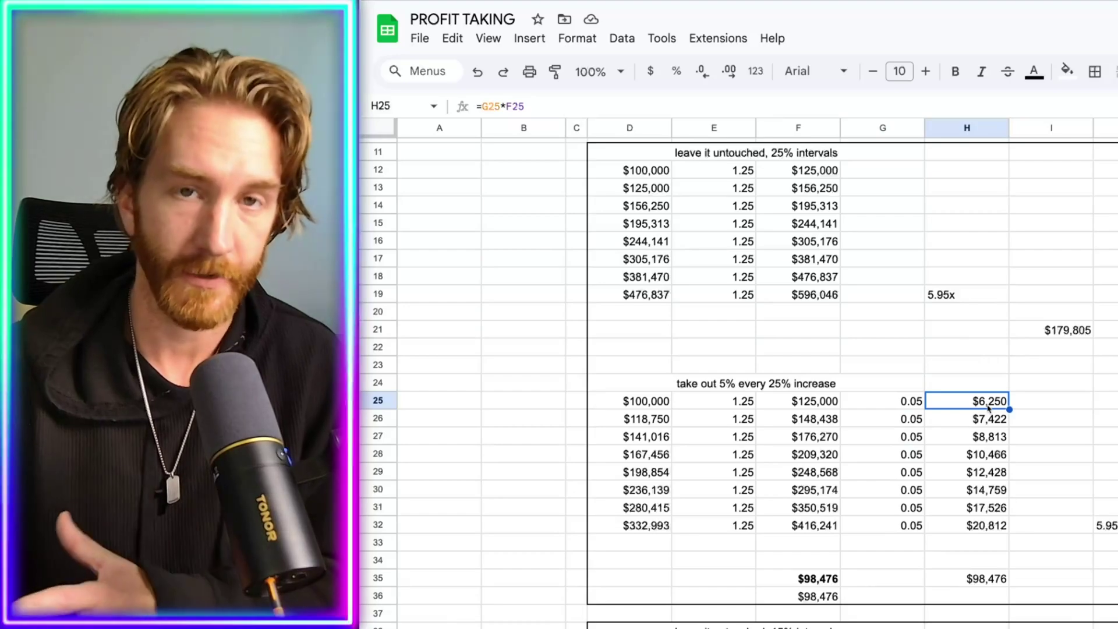
left_click(655, 425)
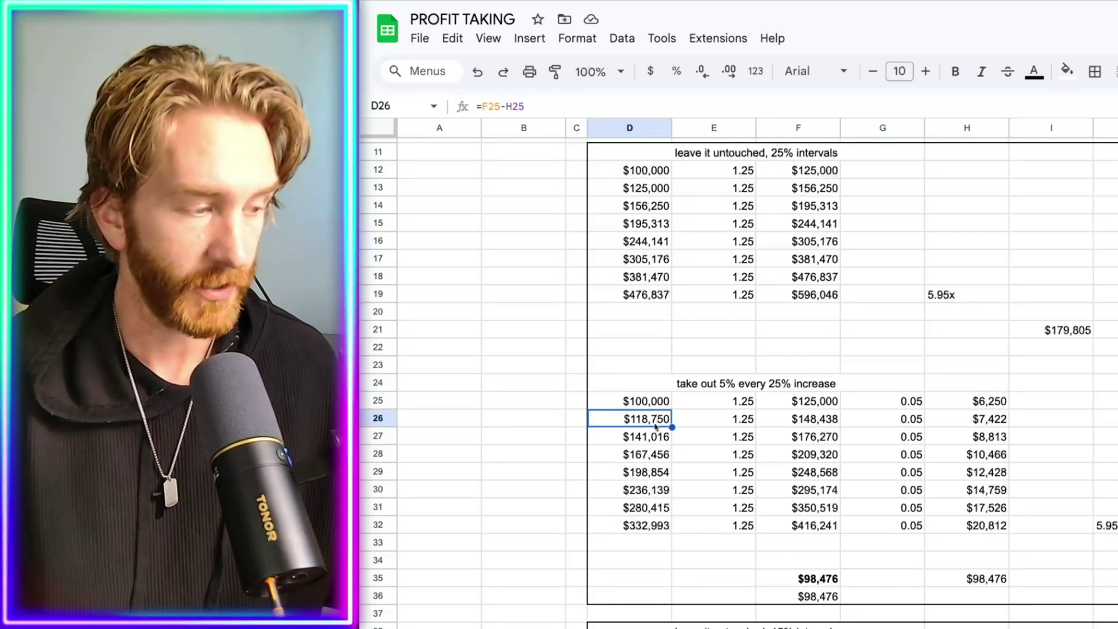
left_click(659, 187)
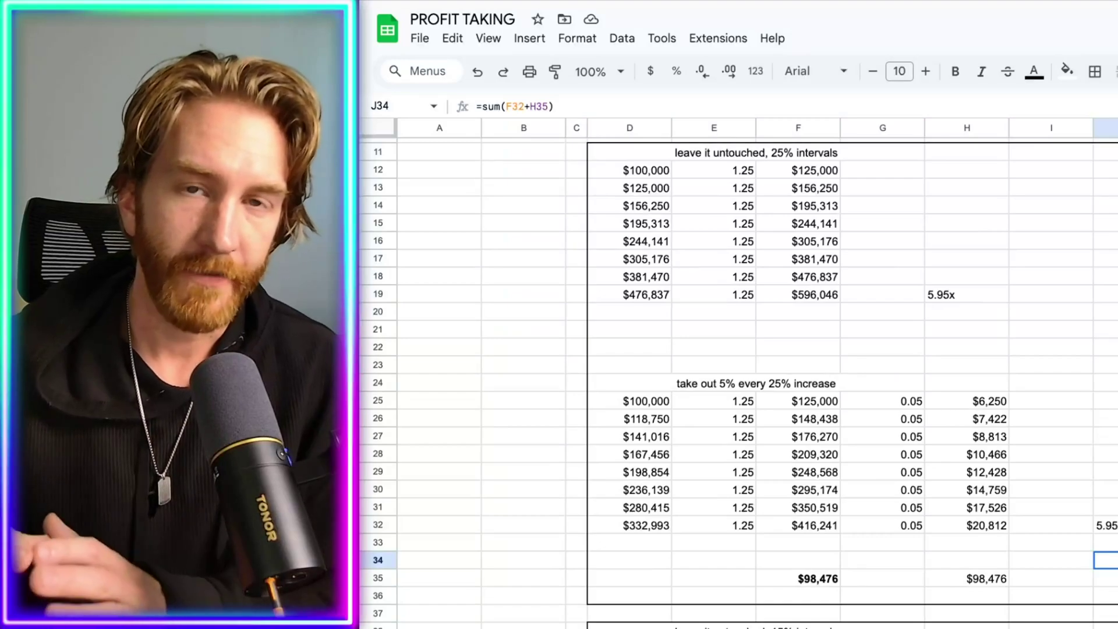
left_click(650, 173)
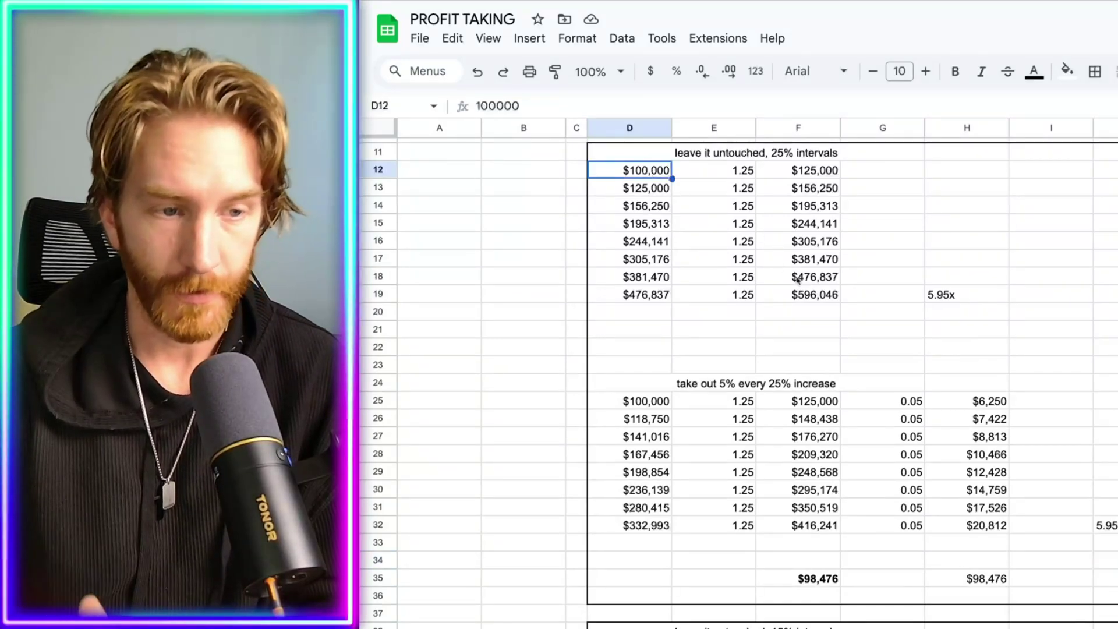
left_click(814, 295)
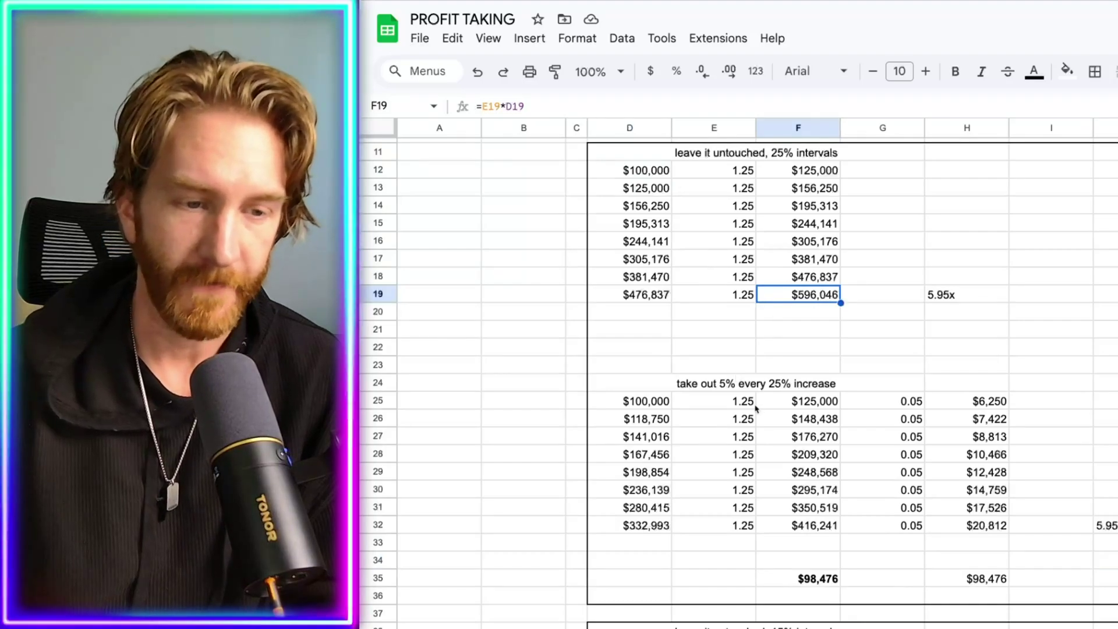
left_click(656, 406)
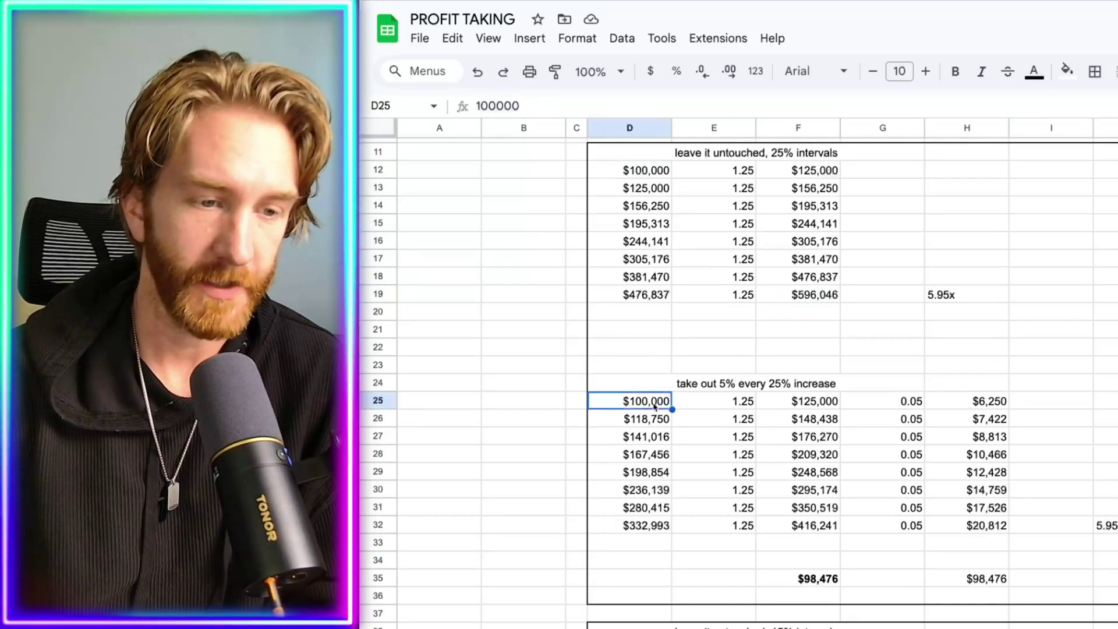
left_click(814, 530)
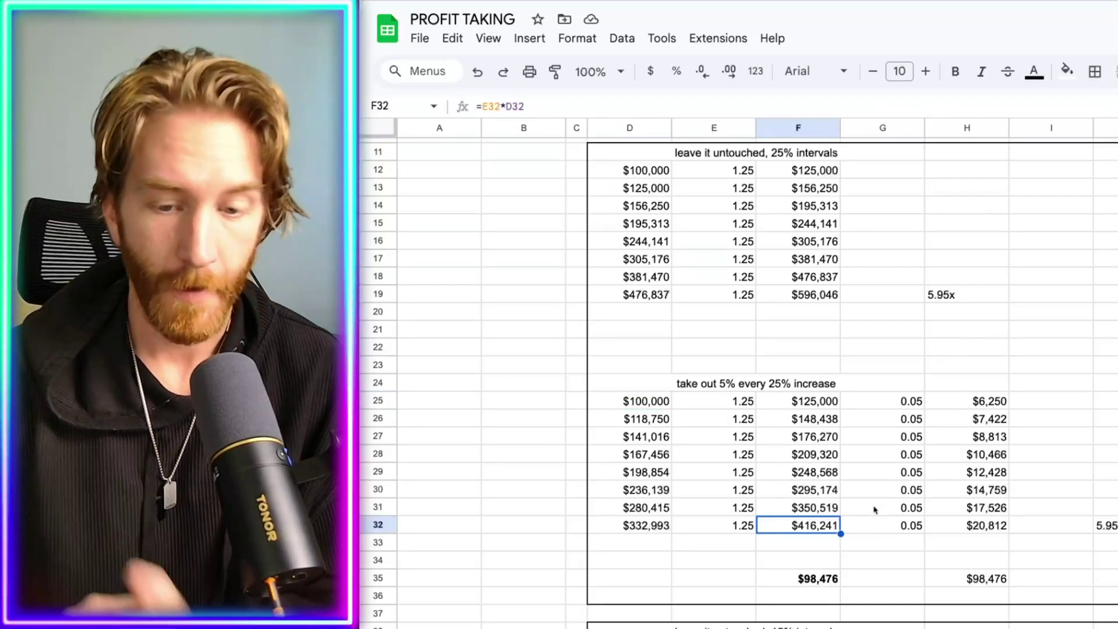
Bold the withdrawals total in H35, the combined total in J34 and the untouched table's final value in F19.
left_click(988, 580)
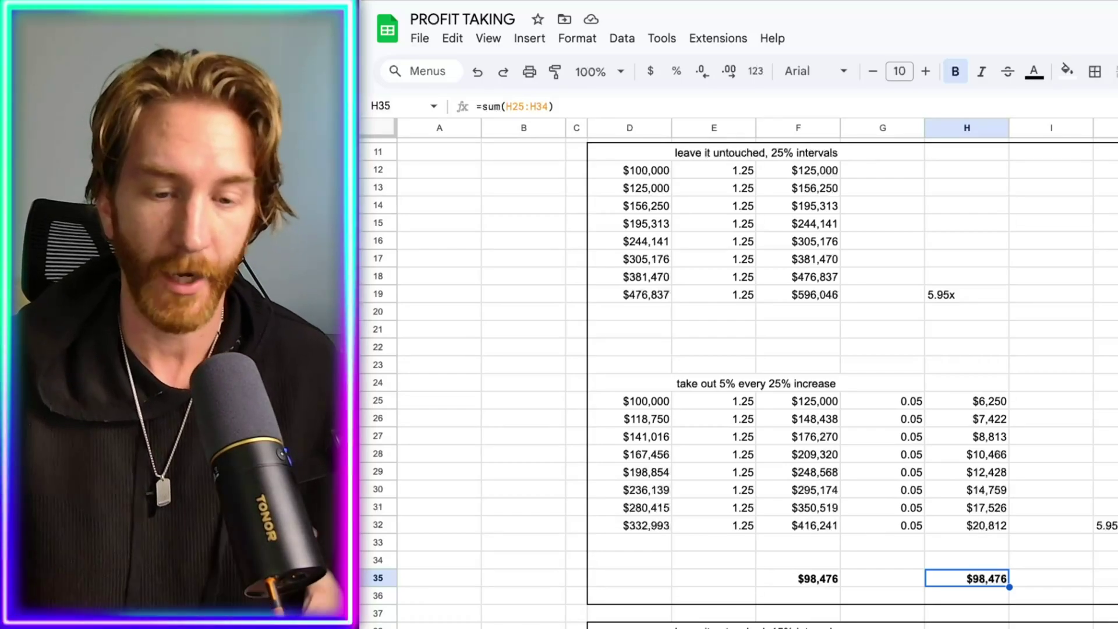
left_click(815, 527)
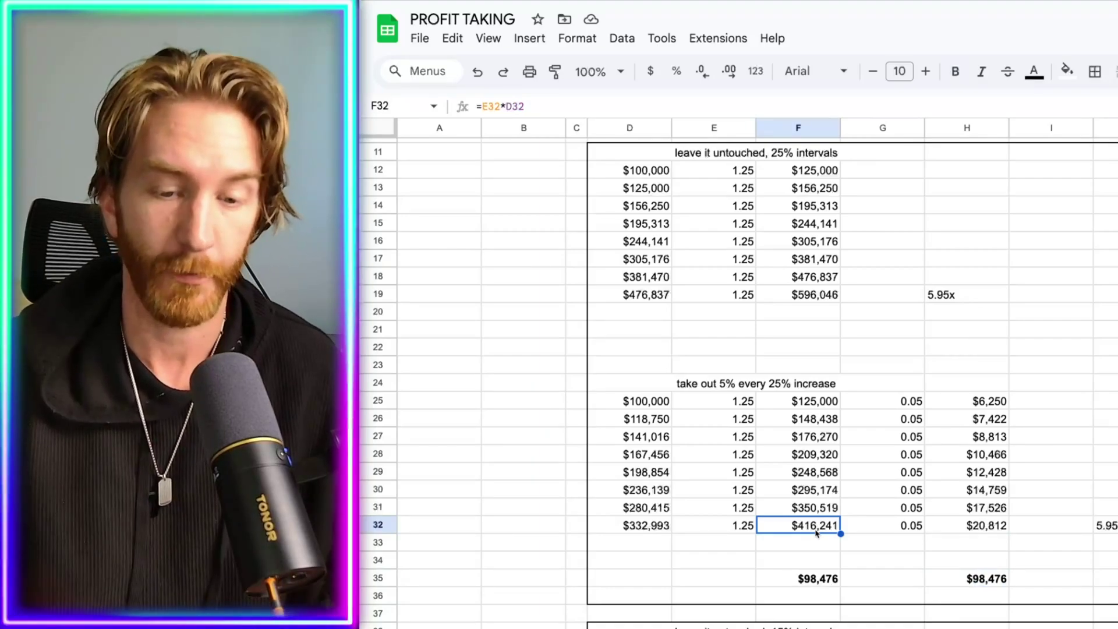
left_click(1106, 559)
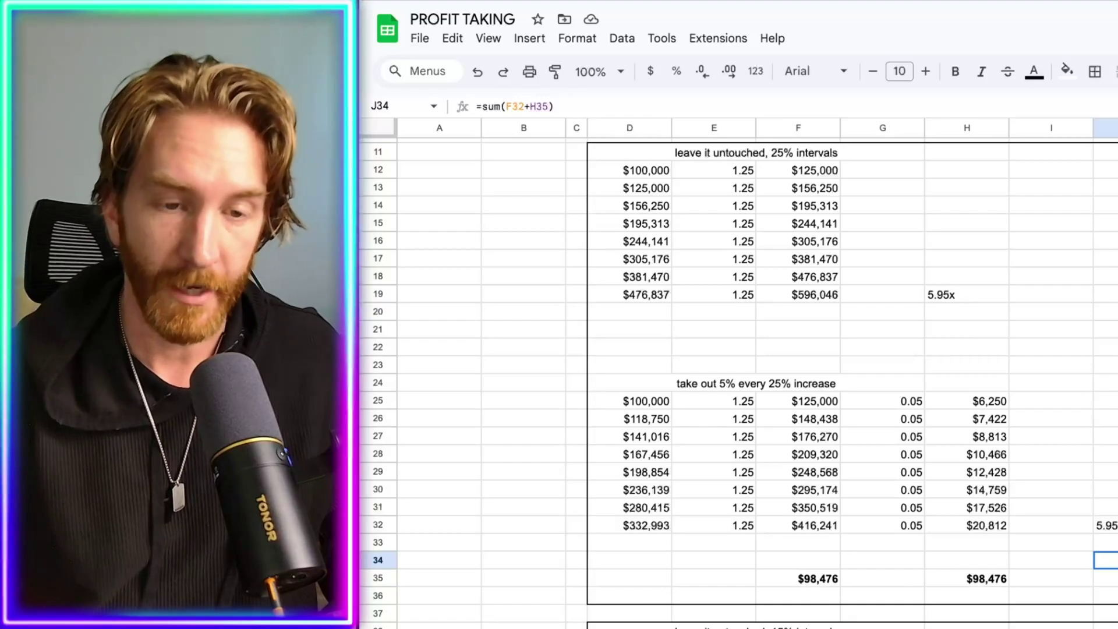
key("ctrl+b")
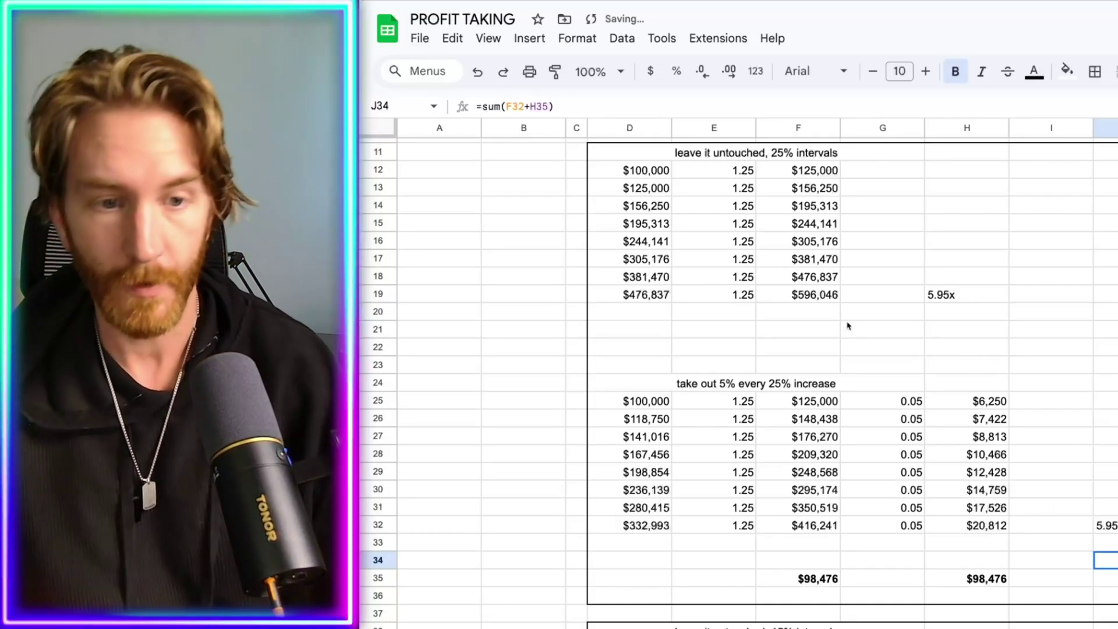
left_click(814, 298)
key("ctrl+b")
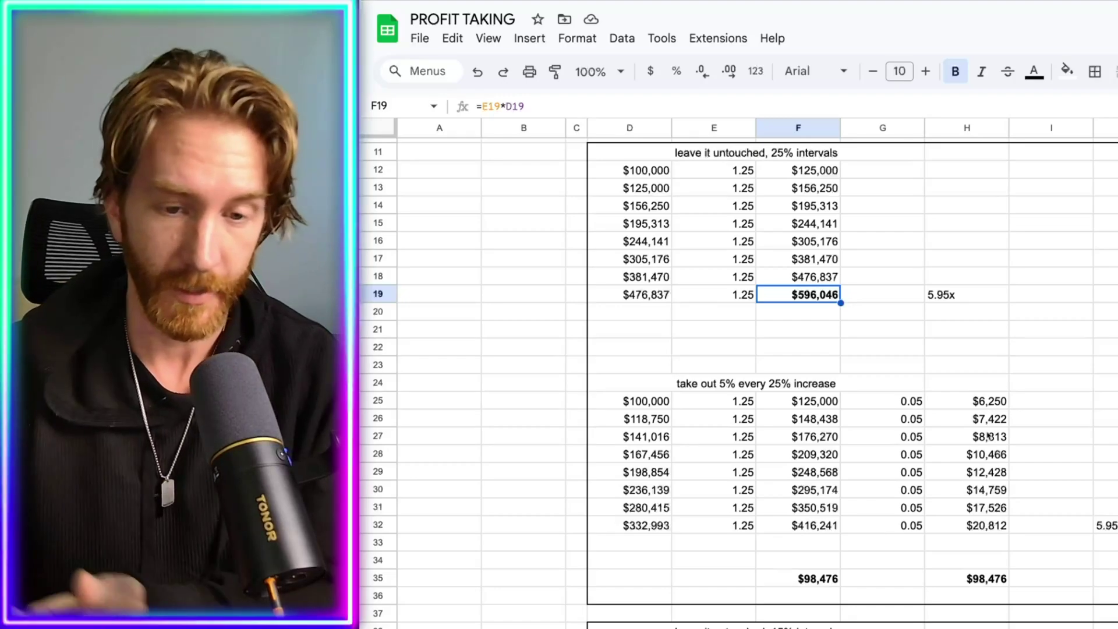
Try clearing the last withdrawal amount in H32 of the 5% take-out table, and undo the deletion.
left_click(989, 579)
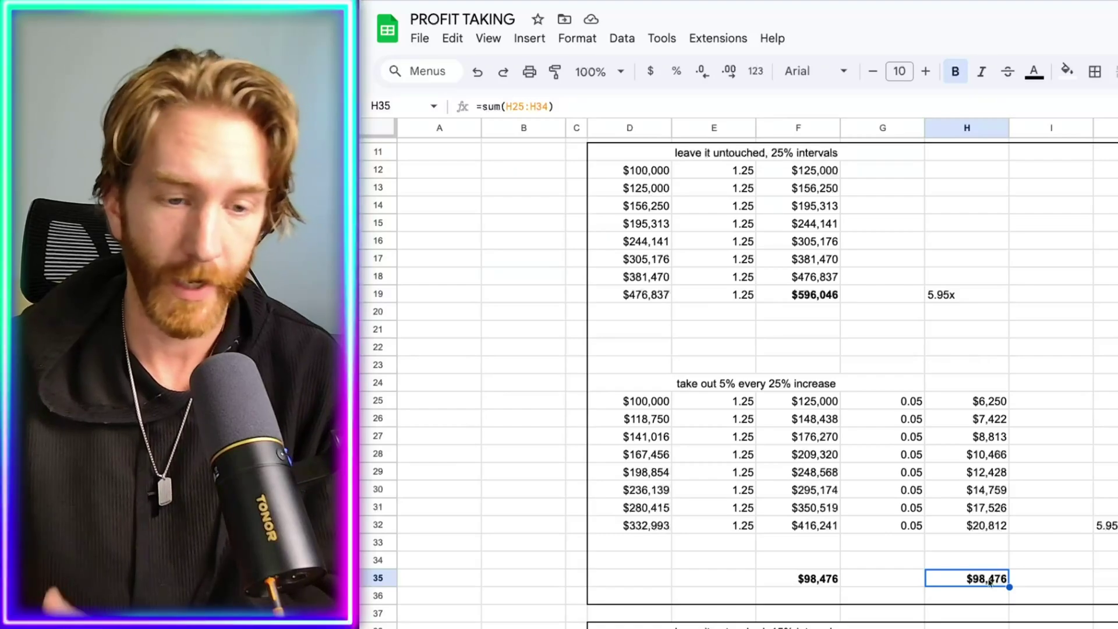
left_click(833, 530)
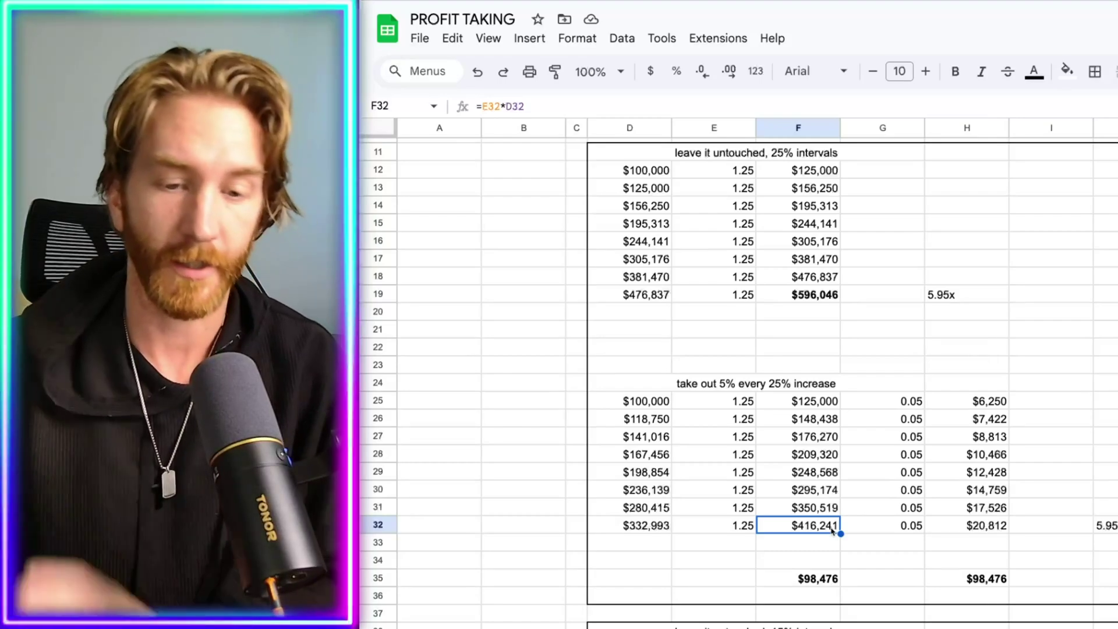
left_click(977, 514)
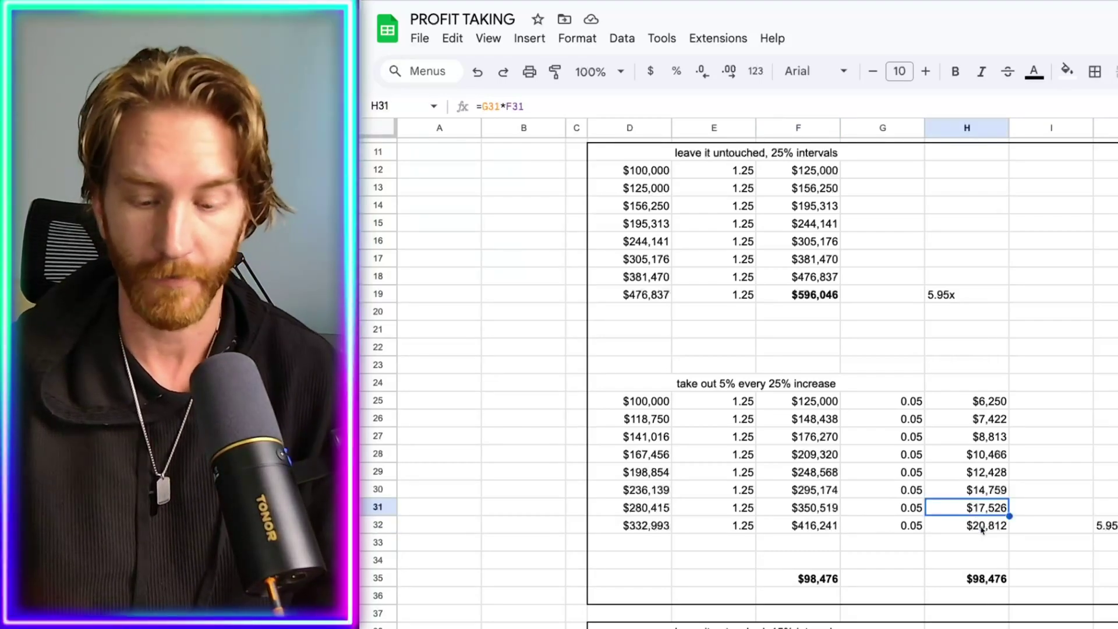
left_click(982, 526)
key("Delete")
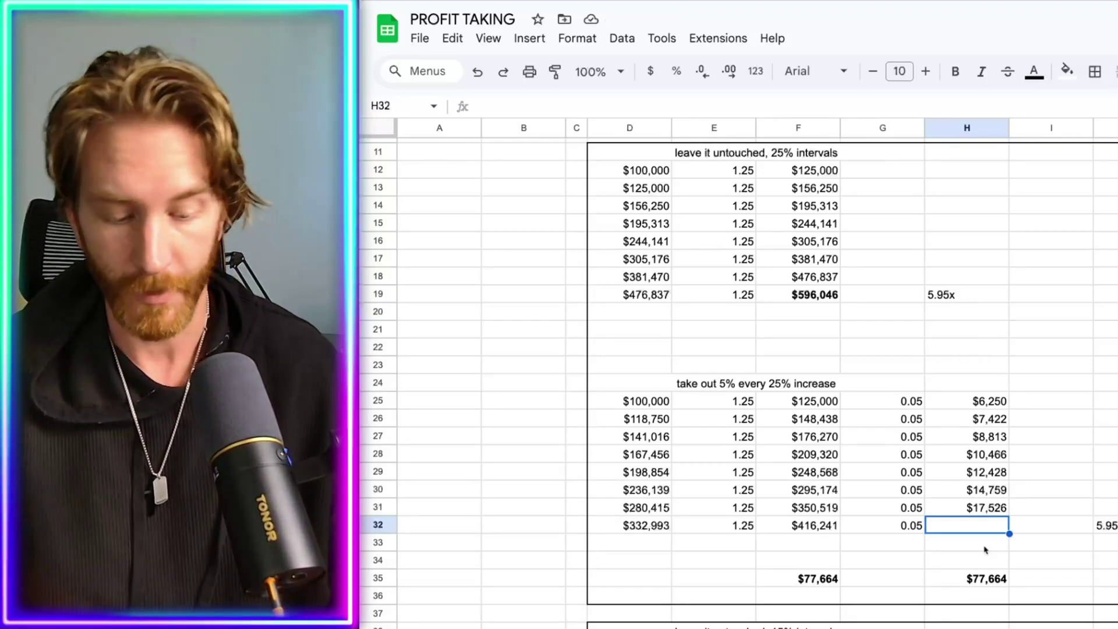
key("ctrl+z")
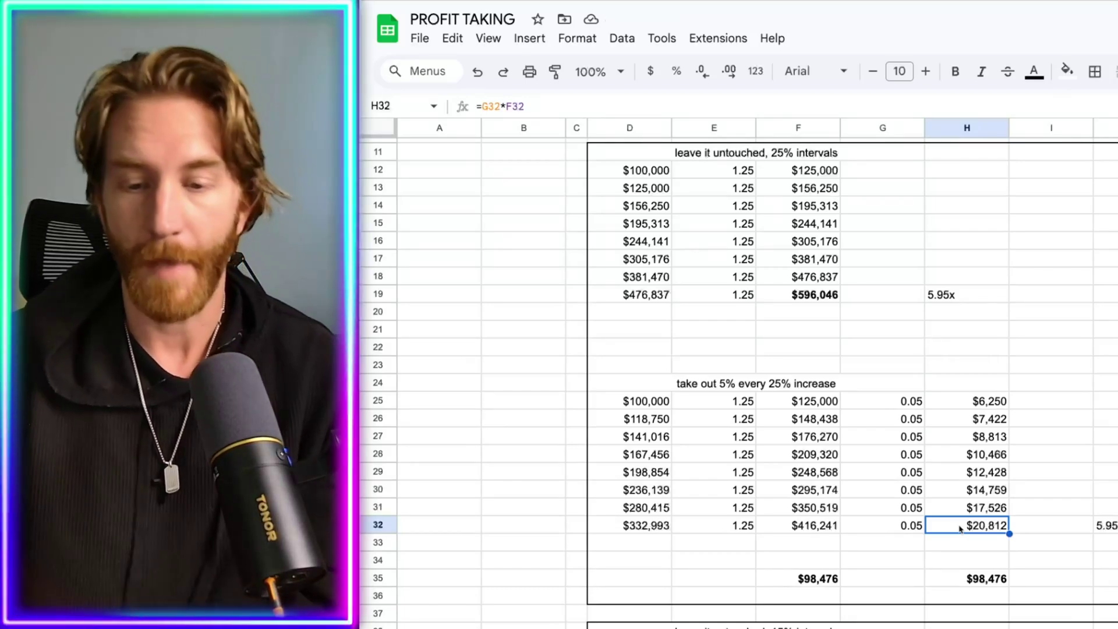
Enter the formula =J34/F19 in J35 to divide the profit-taking total by the untouched final value.
left_click(1113, 581)
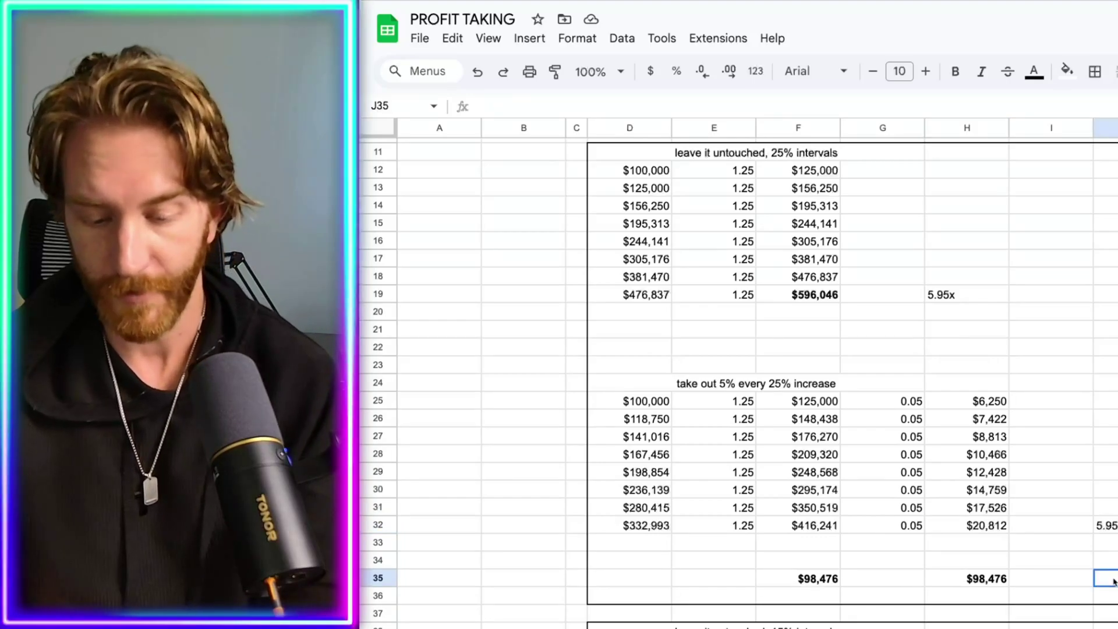
type("=")
key("Up")
type("/")
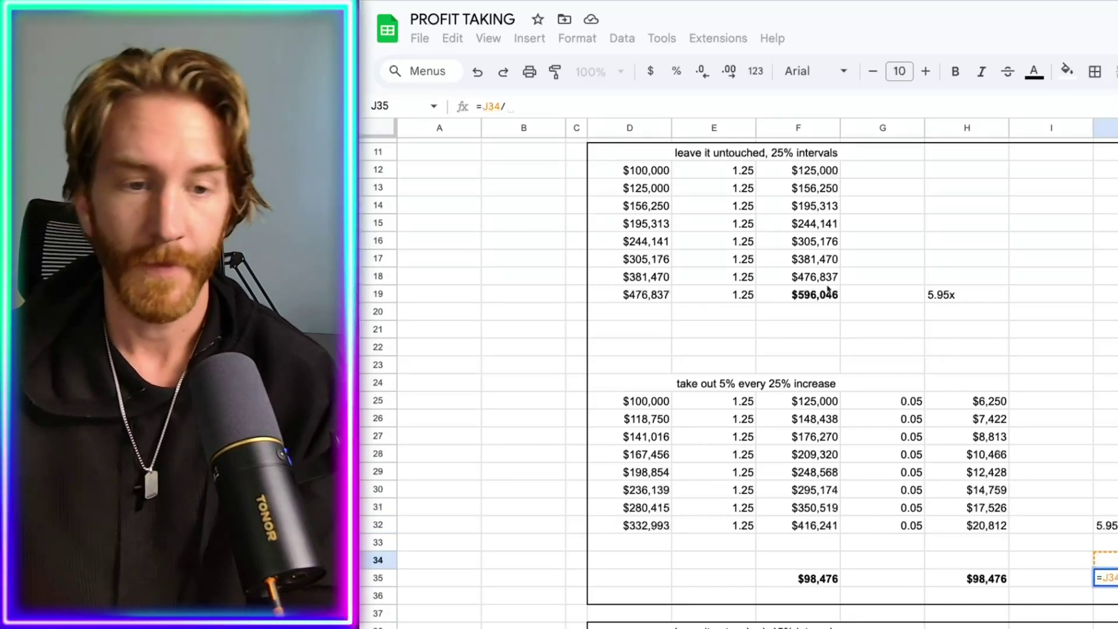
left_click(812, 295)
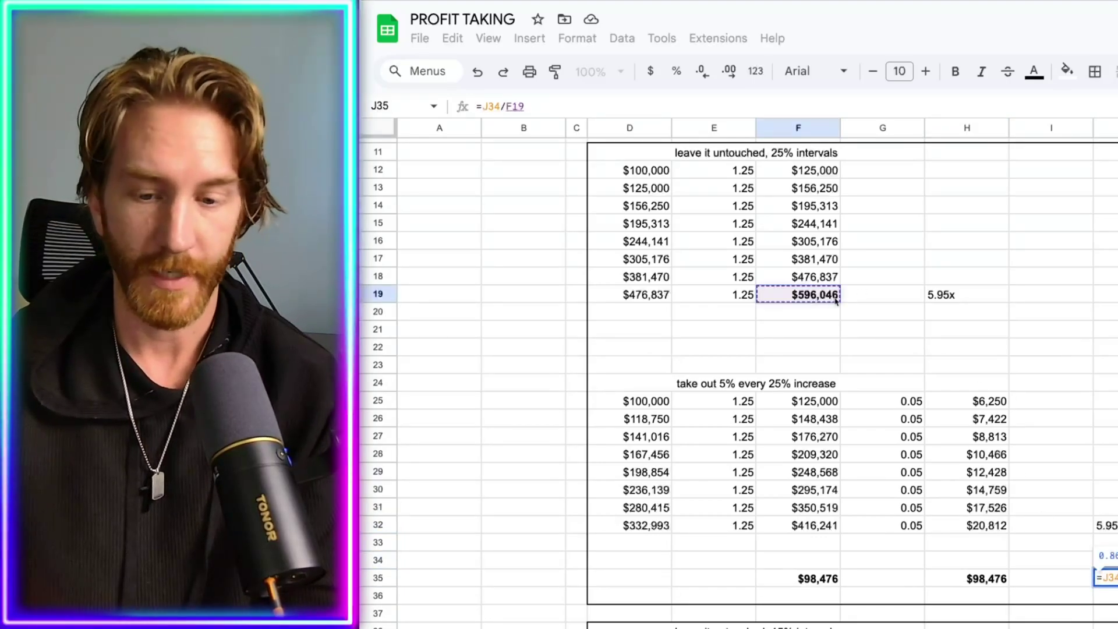
key("Return")
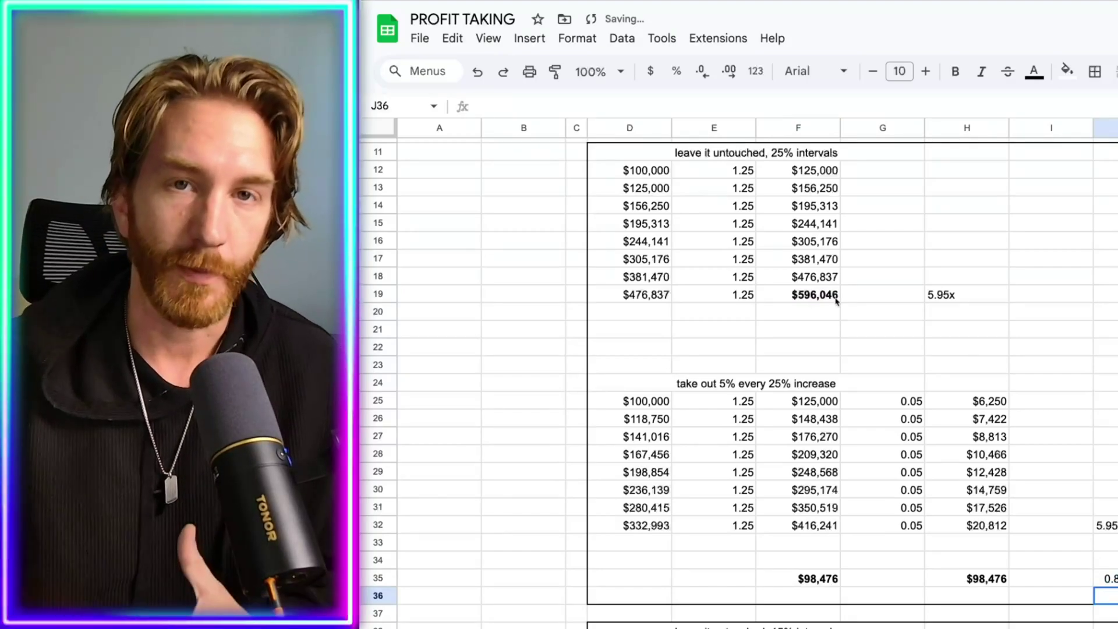